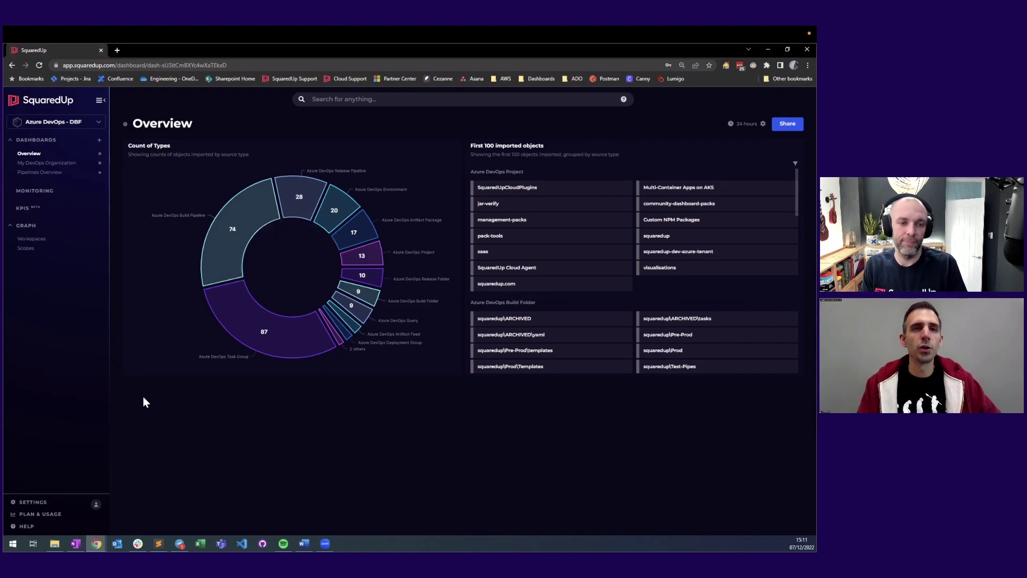
Find the Azure DevOps plugin by searching for "devop" in the plugin settings, view its configuration form, and close it without saving
click(44, 503)
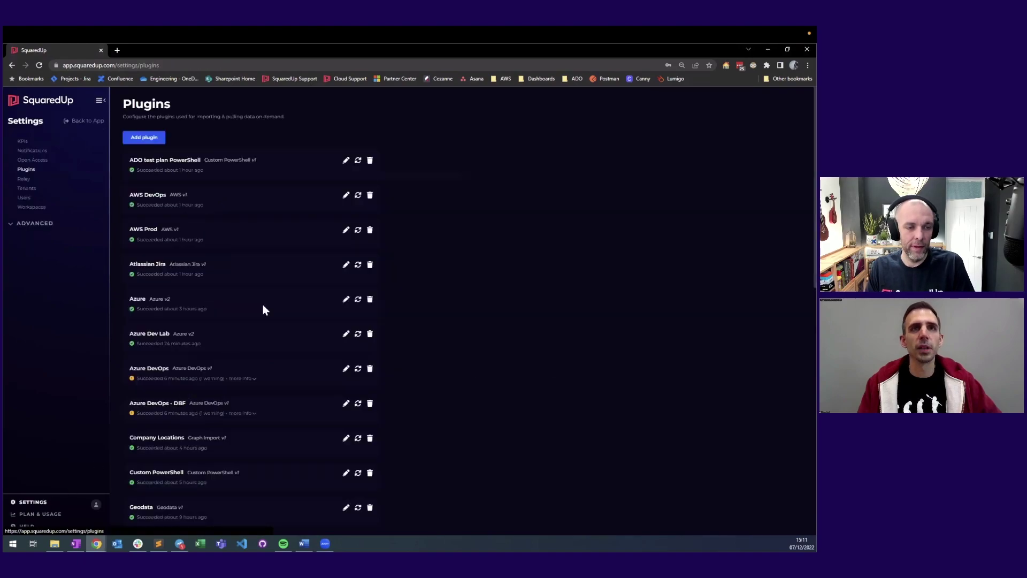
click(149, 141)
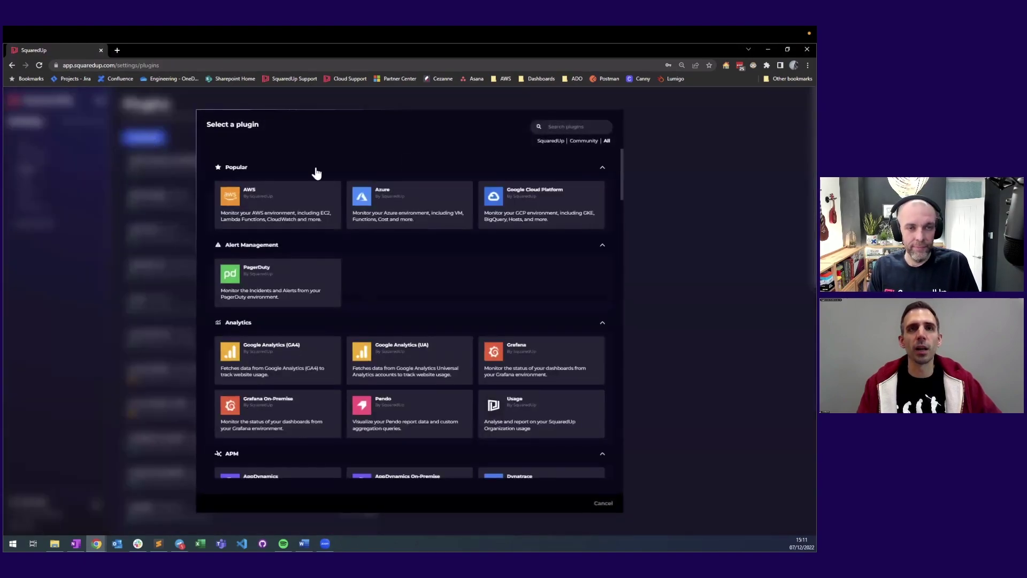
click(560, 126)
text(devop)
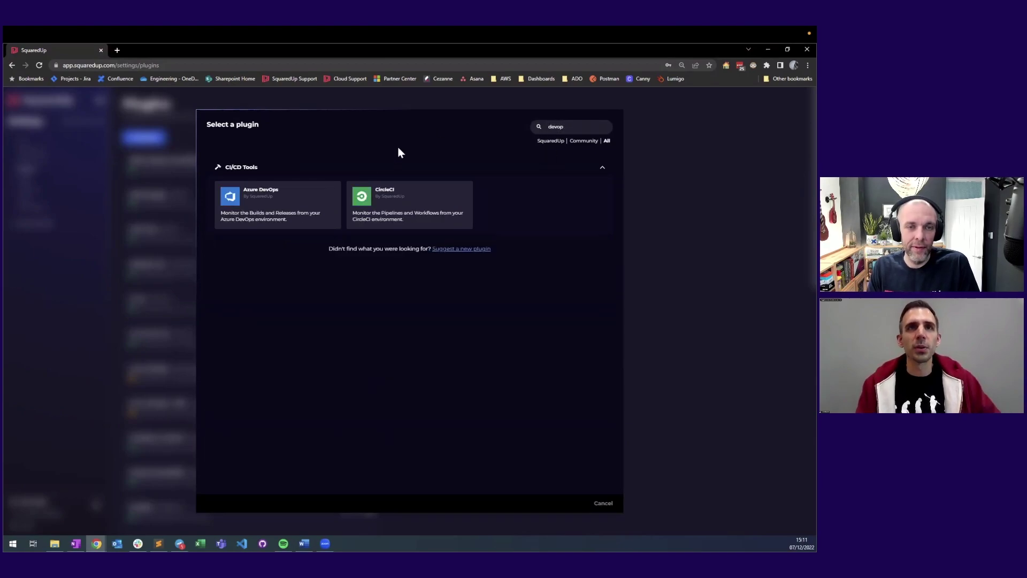
click(279, 199)
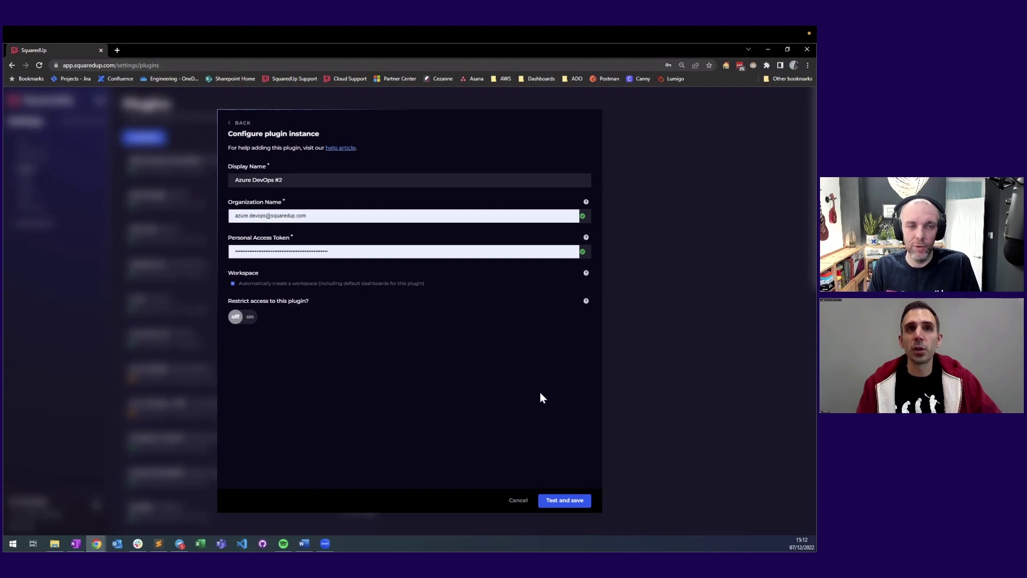
click(522, 500)
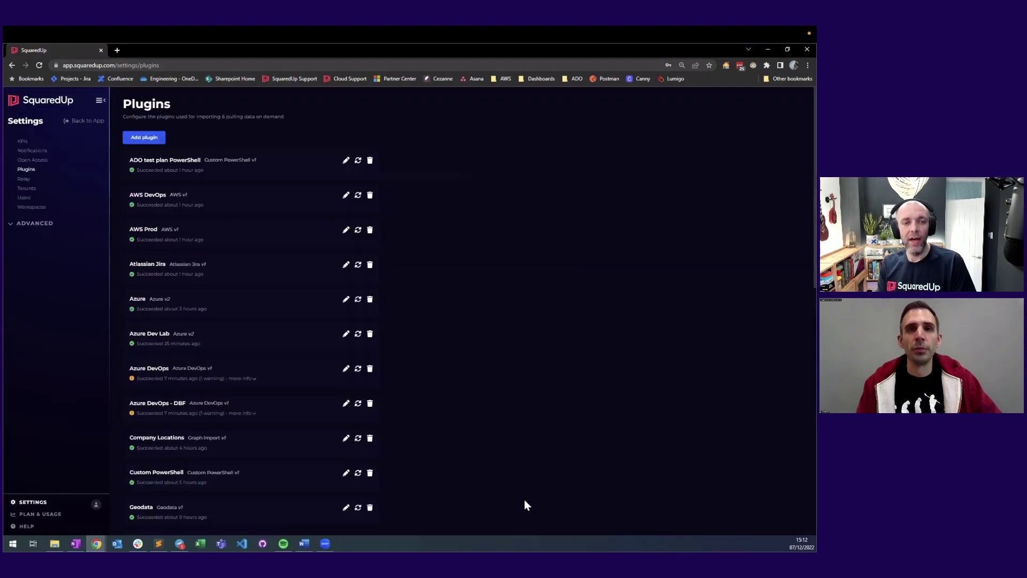
Leave the settings and view the Overview, My DevOps Organization and Pipelines Overview dashboards of the Azure DevOps - DBF workspace
click(71, 123)
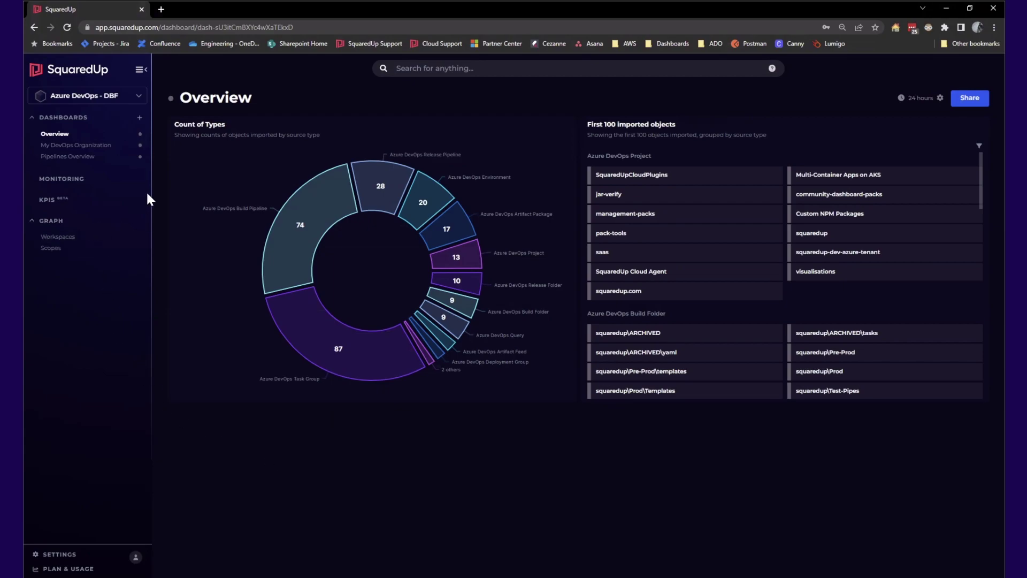
click(111, 151)
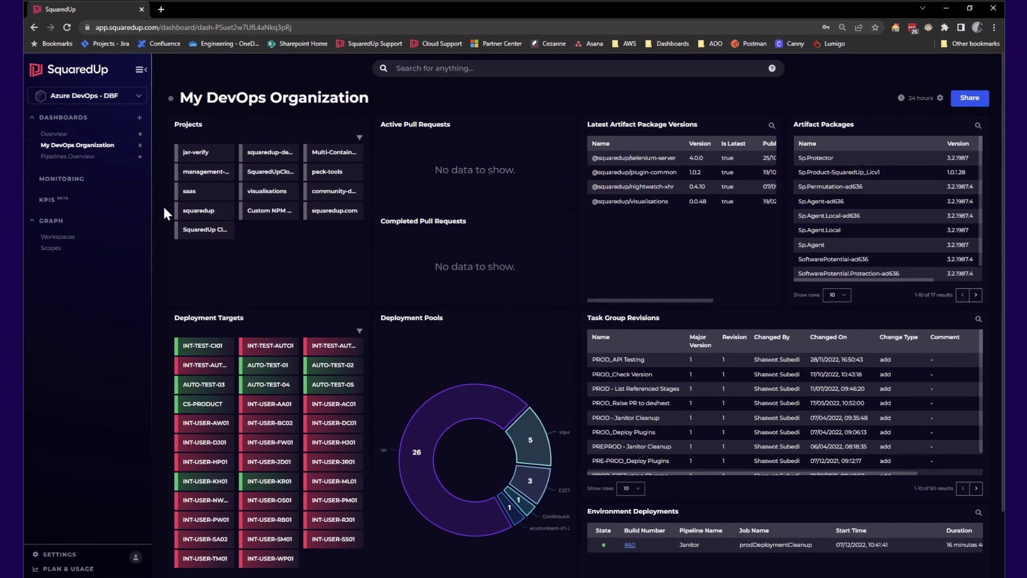
click(82, 160)
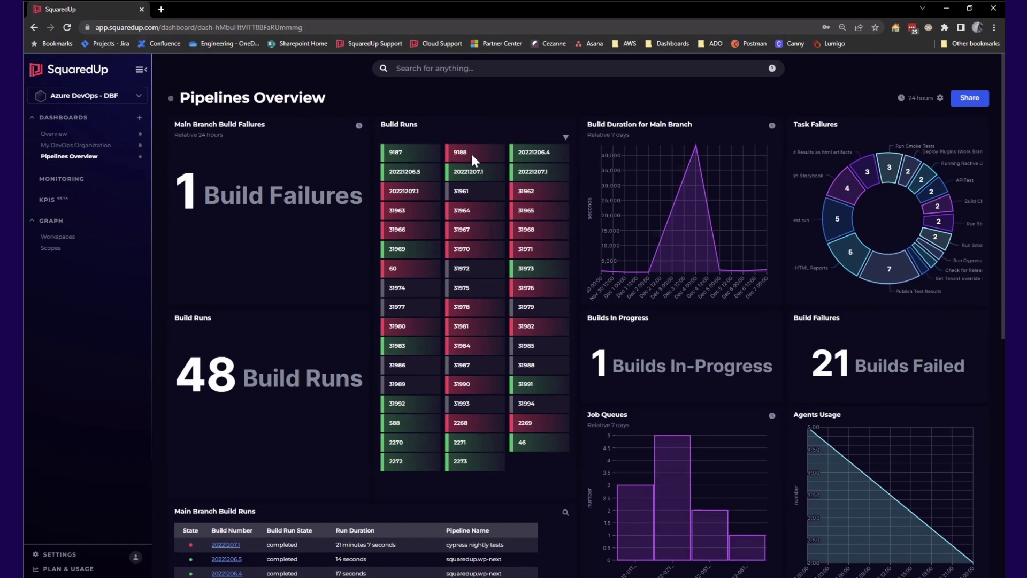
drag(467, 191, 464, 192)
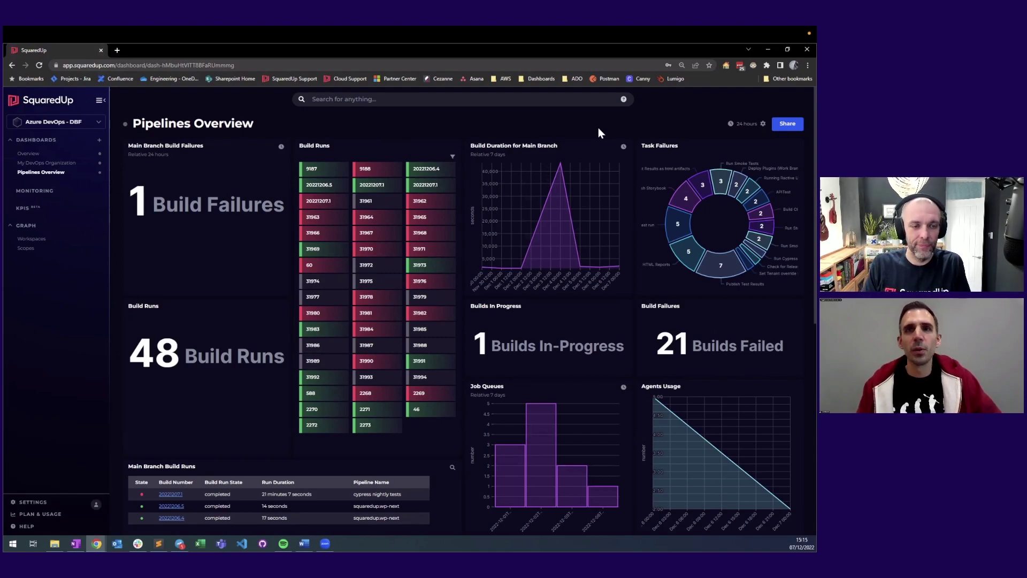
Open the Main Branch Build Failures tile for editing and examine the source branch filter of its Build Failures data stream
click(762, 124)
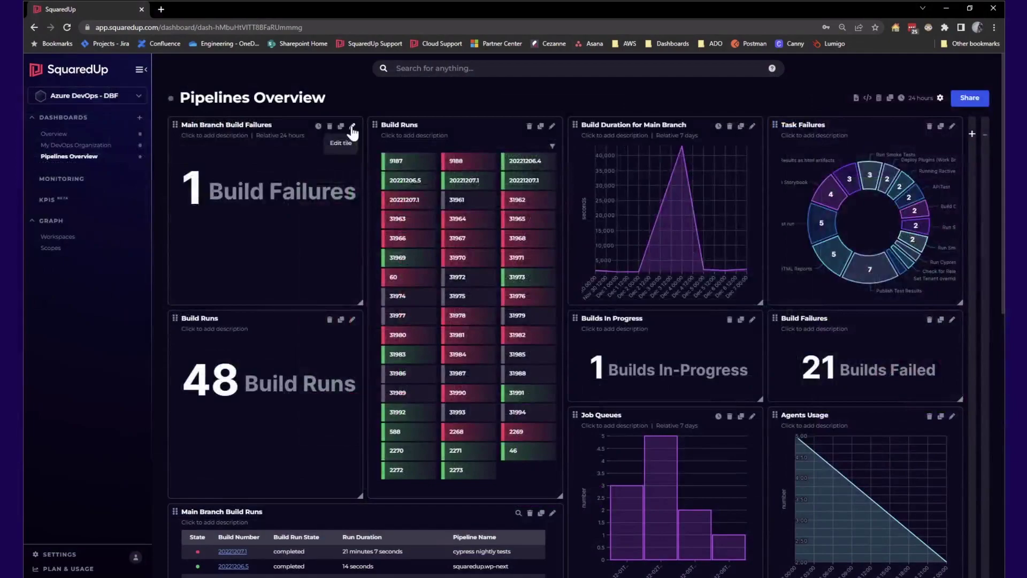
click(276, 148)
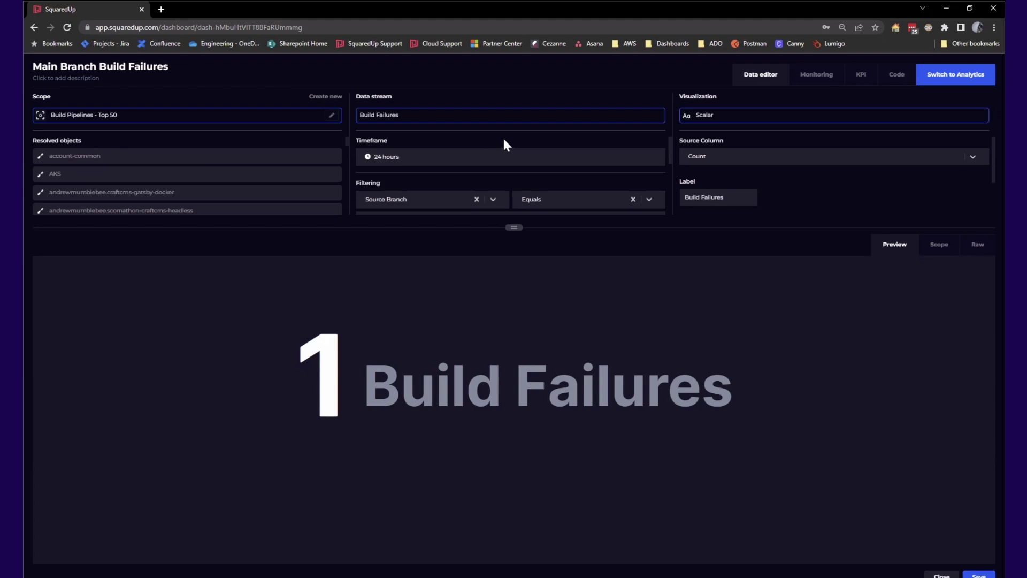
scroll(505, 145, down, 1)
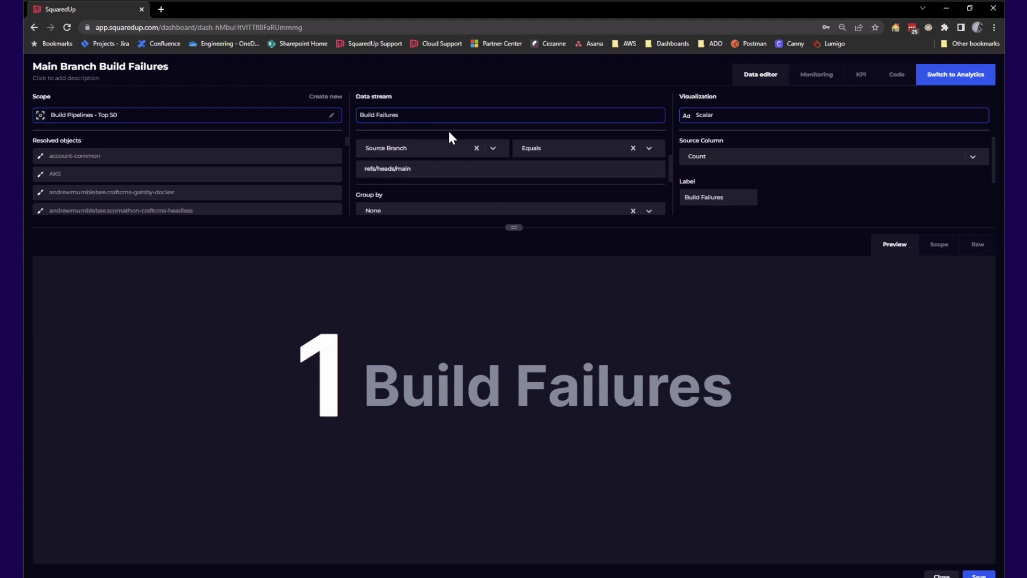
drag(447, 172, 362, 171)
click(423, 169)
drag(412, 169, 403, 169)
click(404, 168)
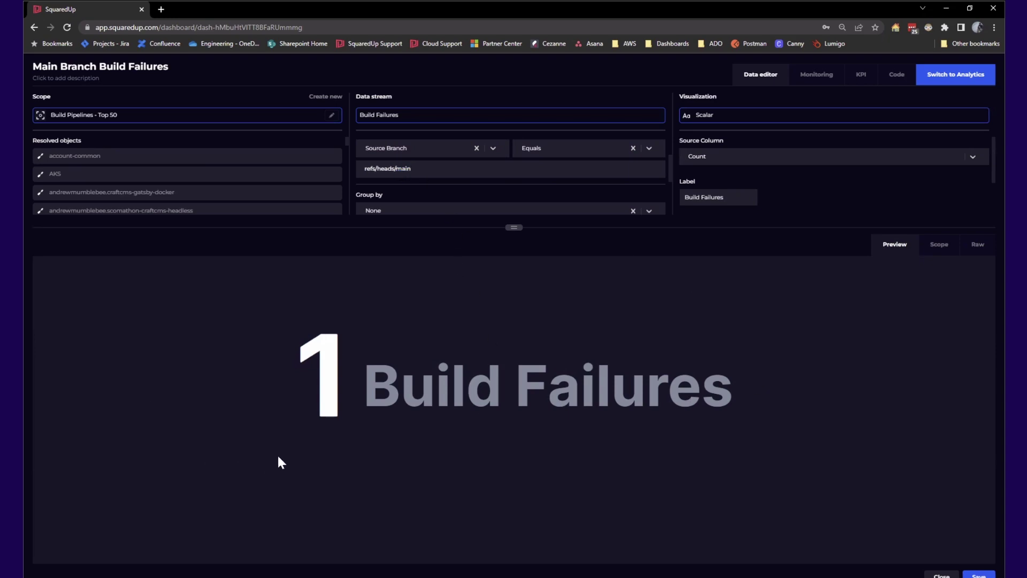
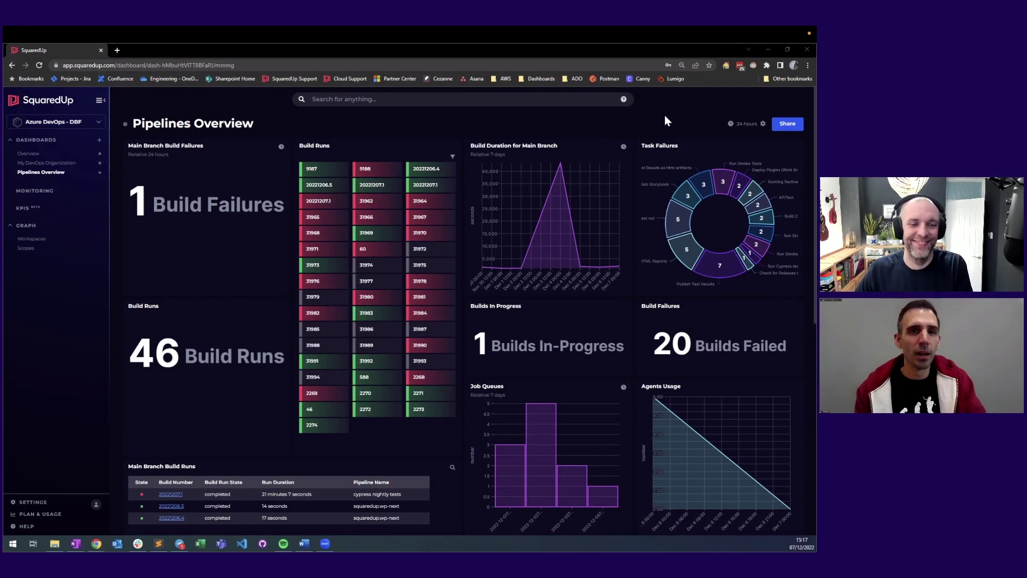
Switch to the Incognito browser window and review the DevOps - SqUp platform dashboard, from its build tiles down to the build run tables
key(alt+Tab)
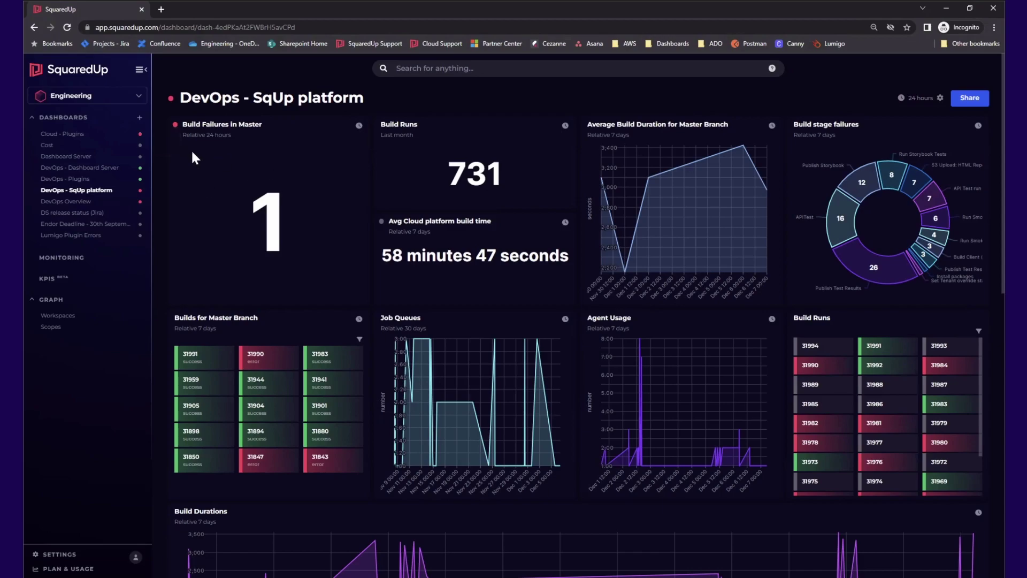
scroll(285, 247, down, 1)
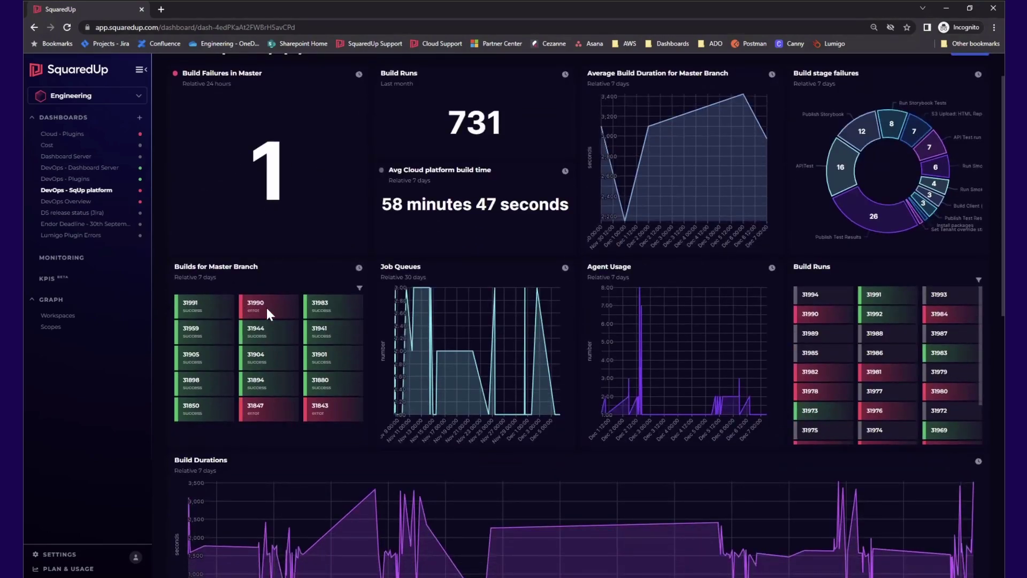
scroll(275, 290, down, 8)
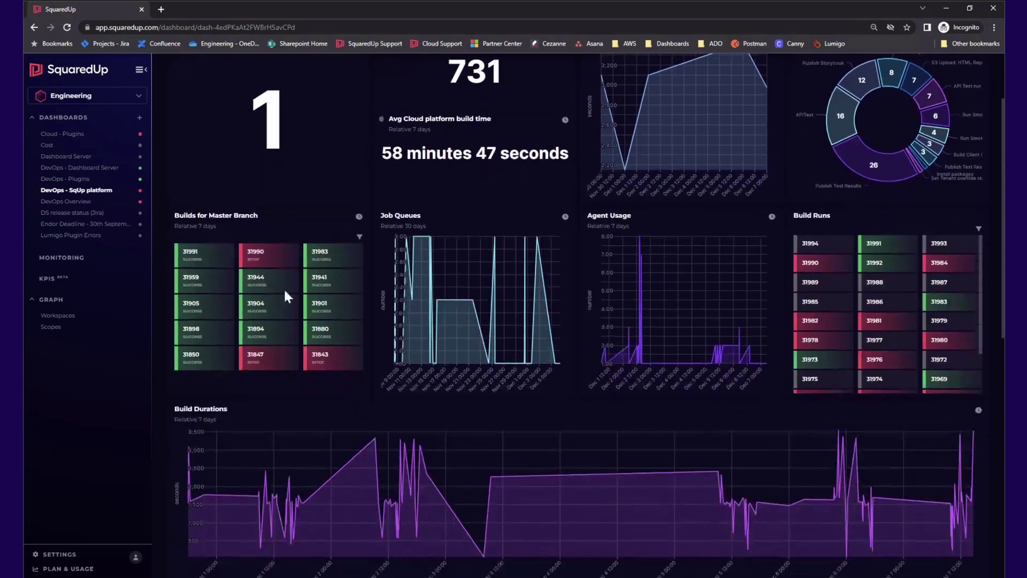
scroll(389, 313, down, 3)
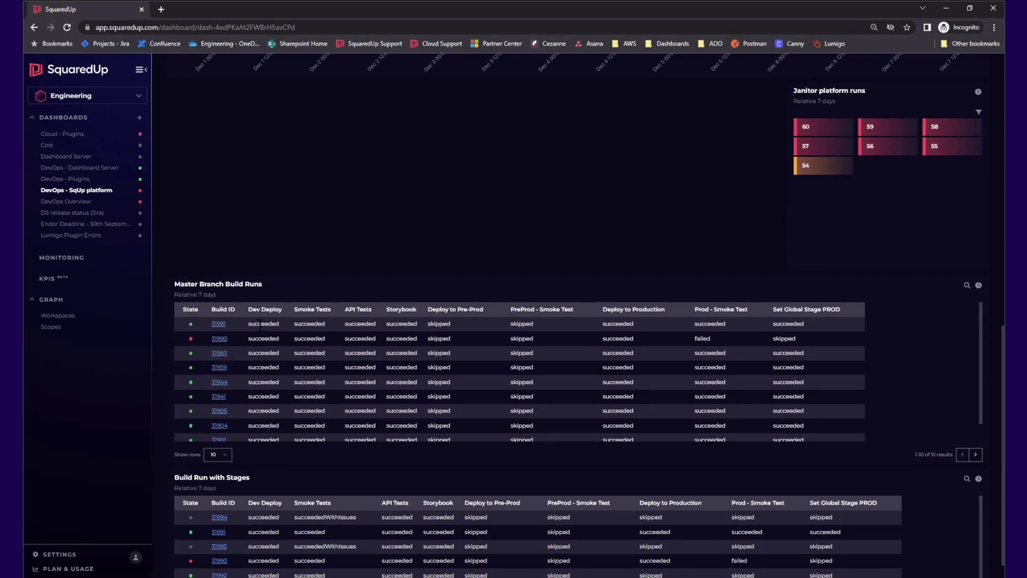
scroll(258, 322, up, 10)
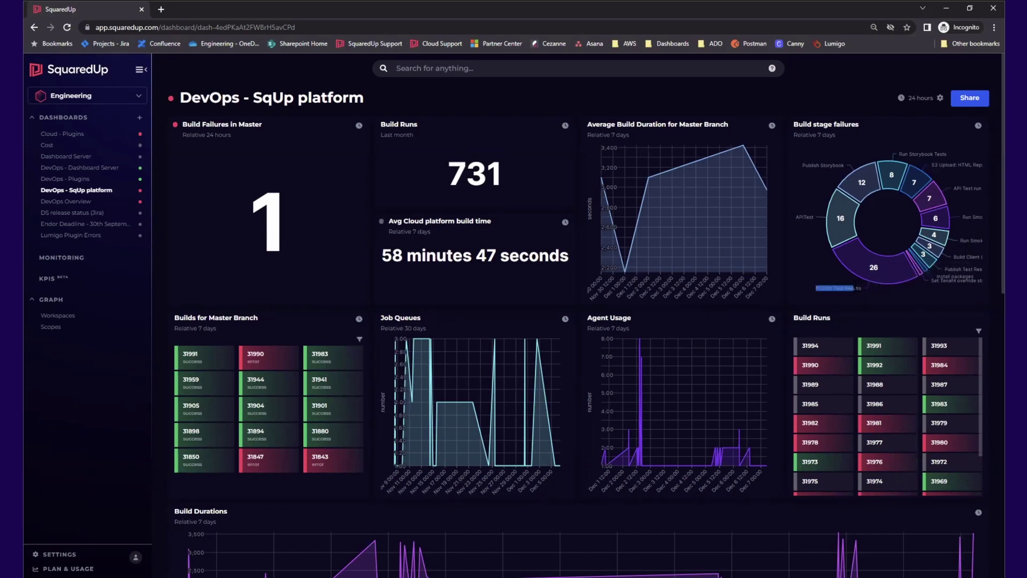
triple_click(860, 288)
mouse_move(644, 357)
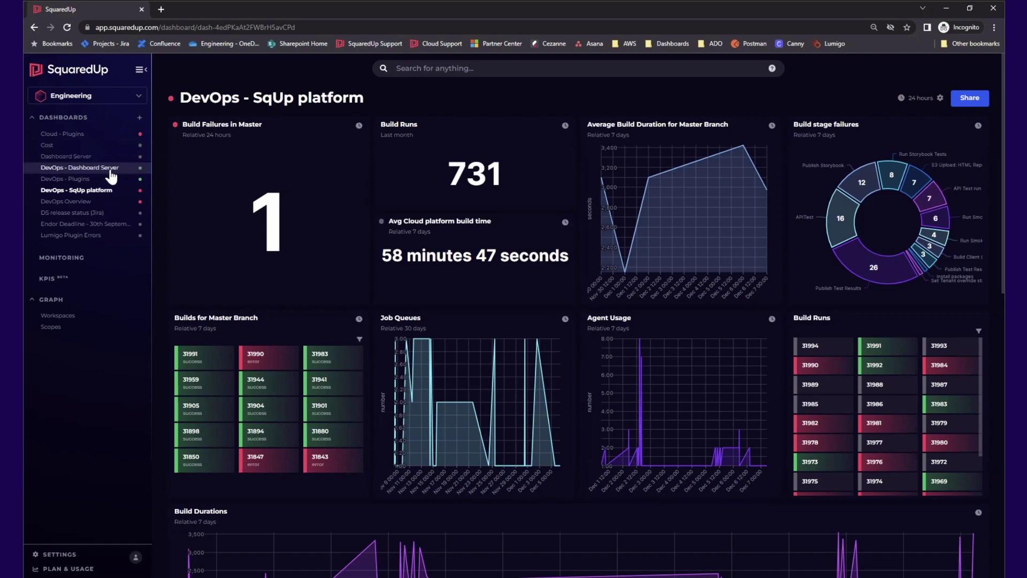
View the DevOps Overview, DevOps - SqUp platform and DevOps - Dashboard Server dashboards in turn
click(79, 211)
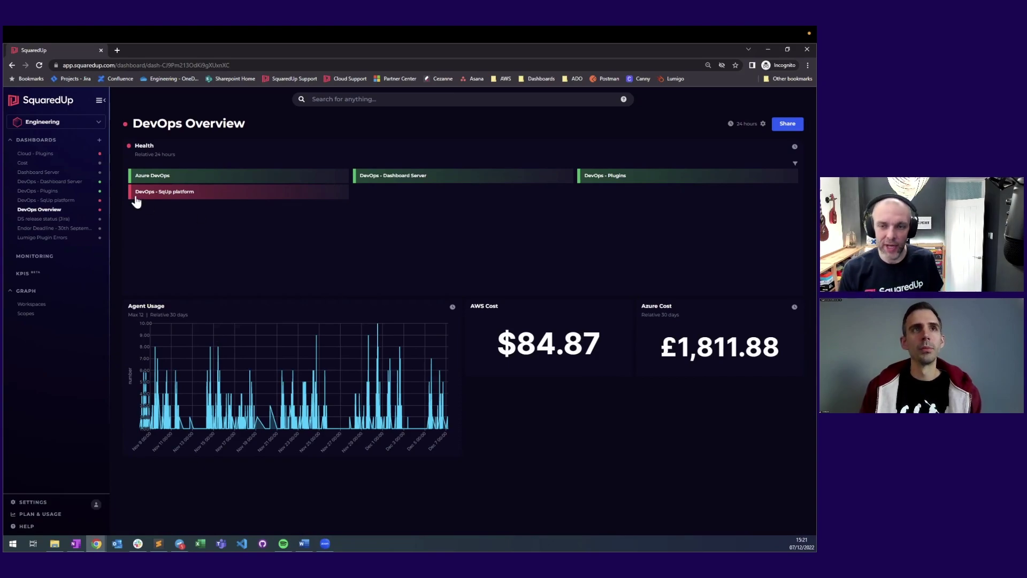
click(79, 200)
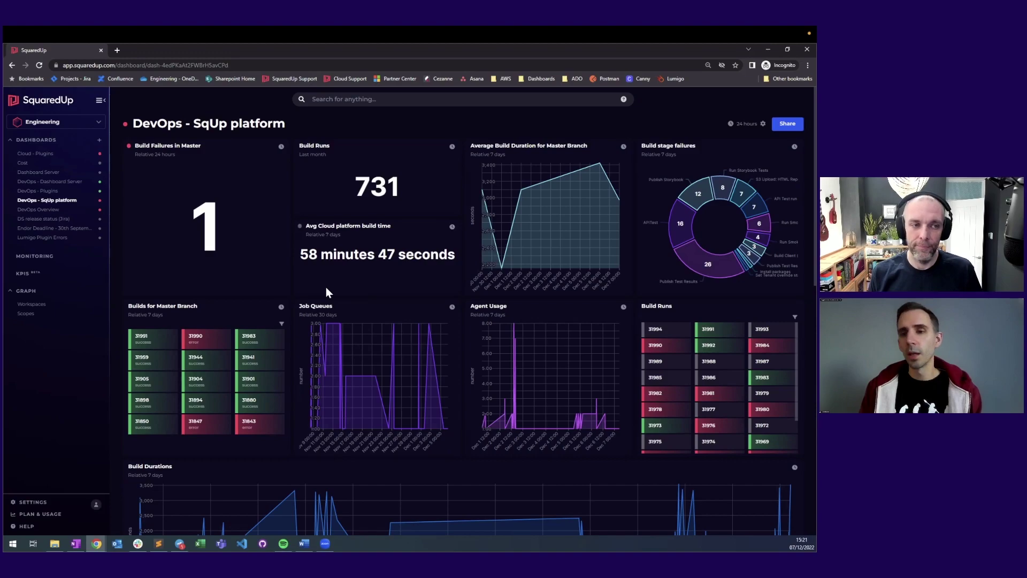
click(66, 184)
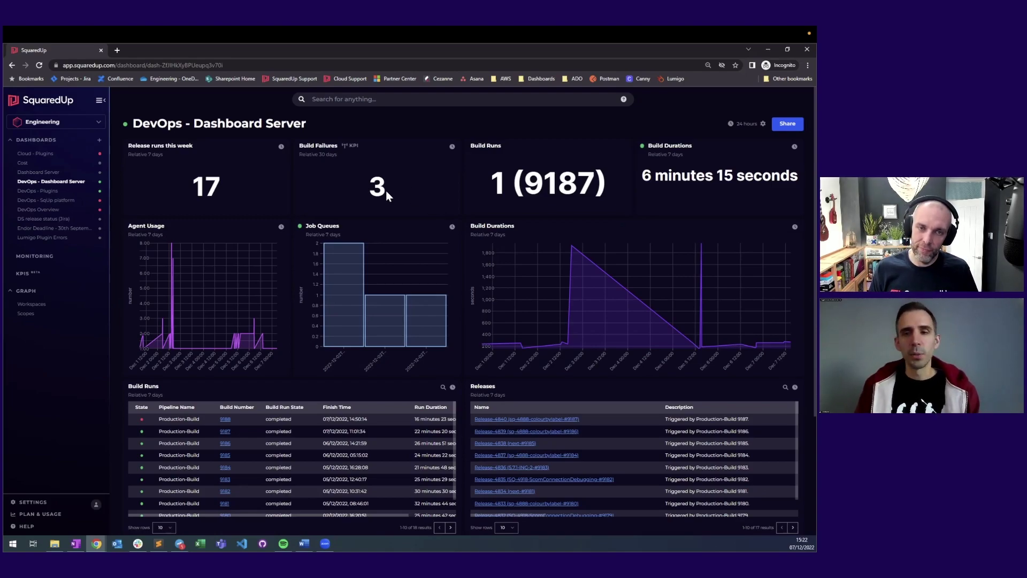
Return to the DevOps - SqUp platform dashboard and examine the stage results in the Master Branch Build Runs and Build Run with Stages tables
click(73, 203)
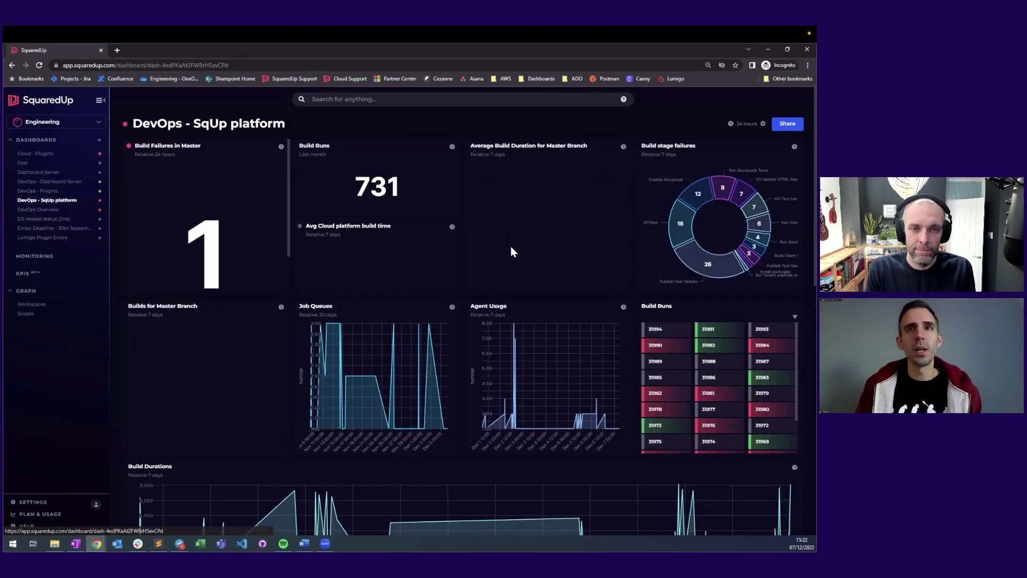
scroll(513, 250, down, 1)
scroll(513, 249, down, 15)
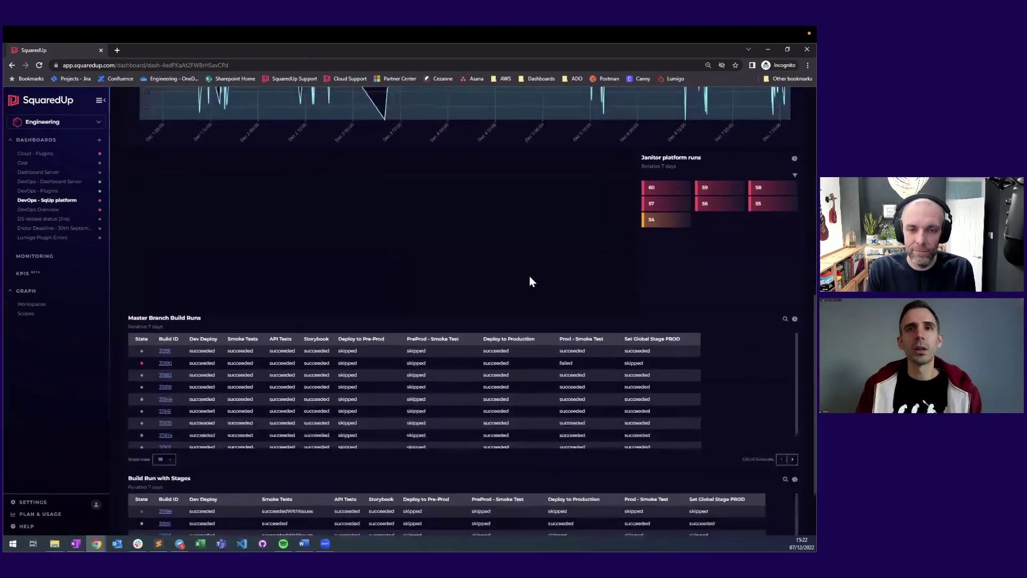
scroll(528, 276, down, 1)
scroll(359, 255, up, 2)
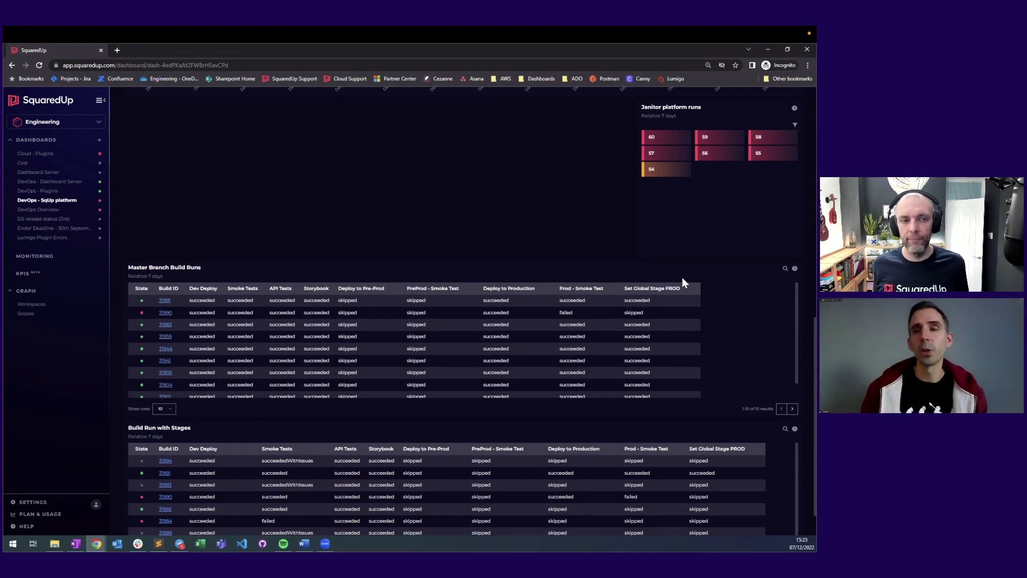
scroll(631, 296, down, 1)
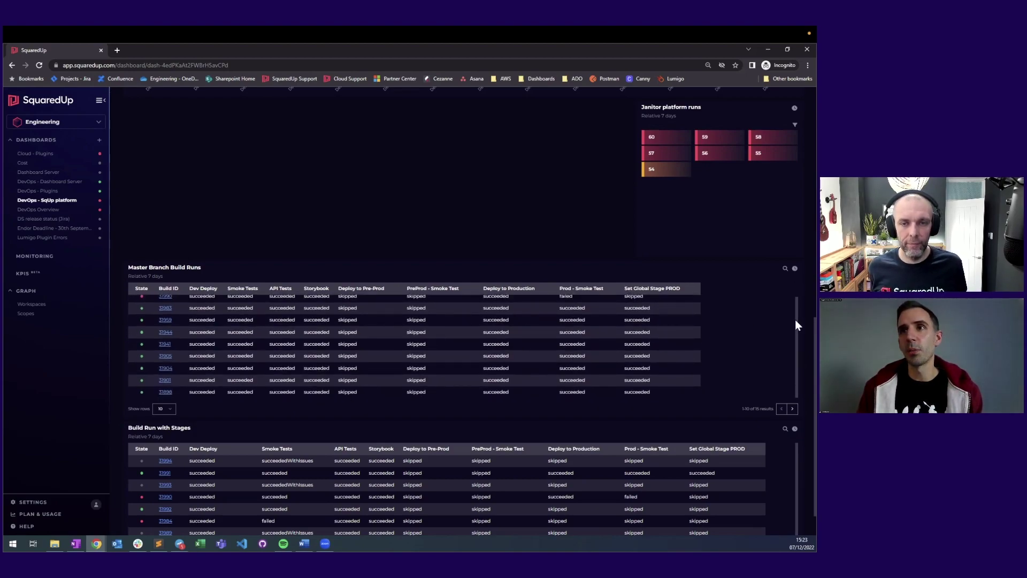
scroll(800, 321, down, 1)
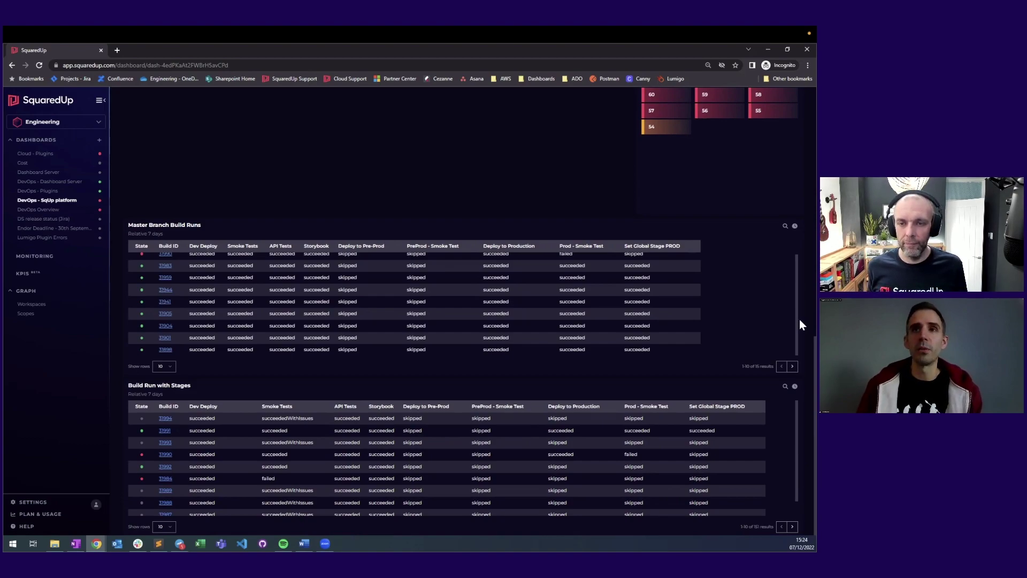
scroll(800, 319, up, 15)
scroll(631, 365, up, 2)
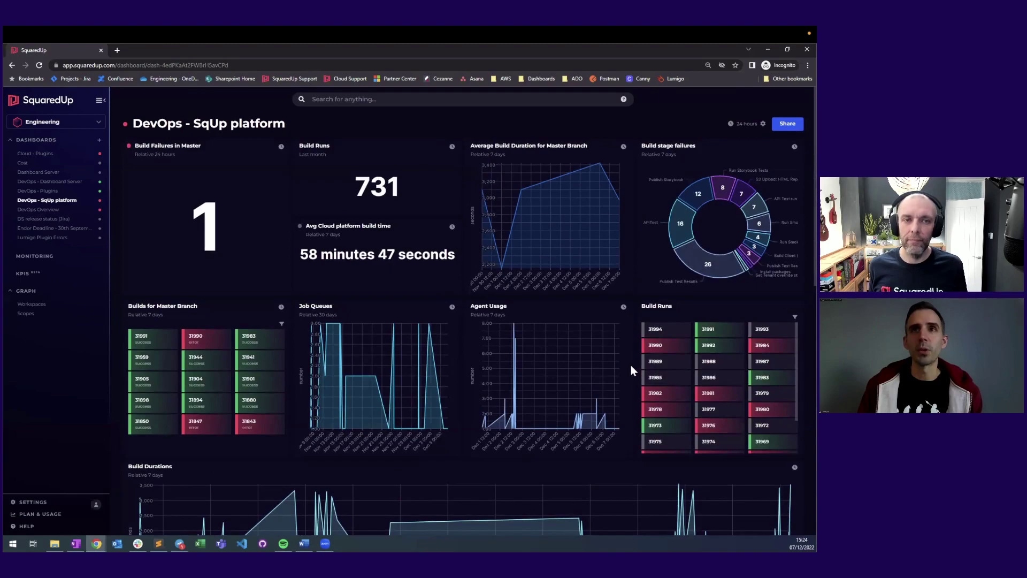